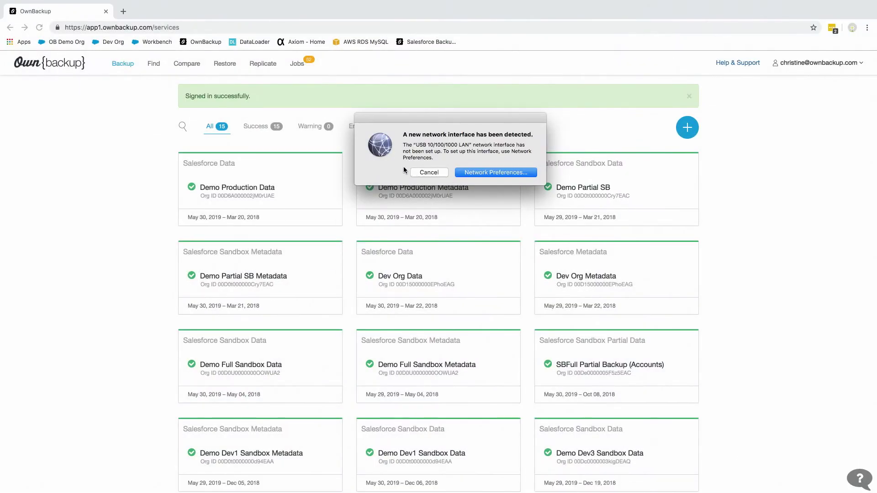
# Step: Dismiss the network interface notice and look through the list of backup services
pyautogui.click(370, 170)
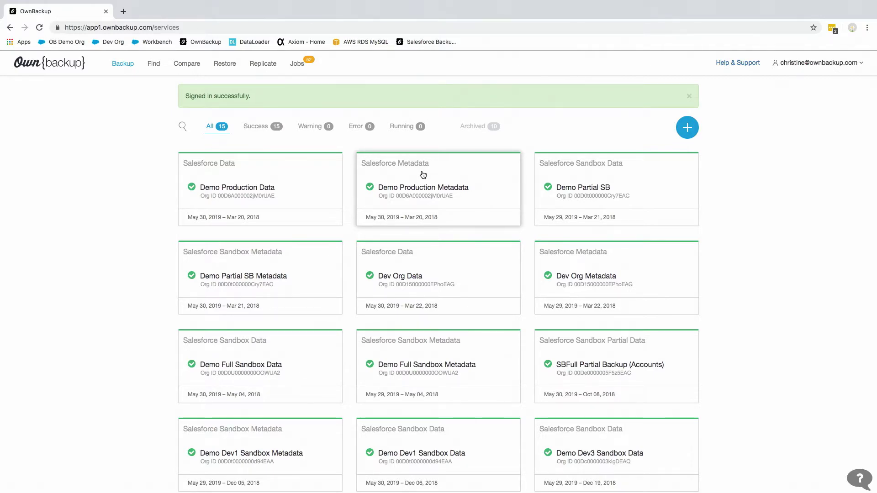
pyautogui.scroll(-3, 413, 228)
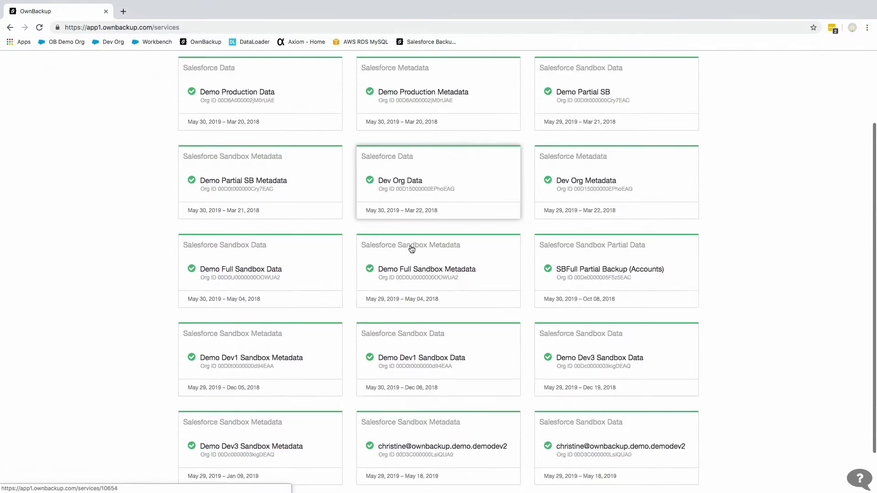
pyautogui.scroll(2, 411, 251)
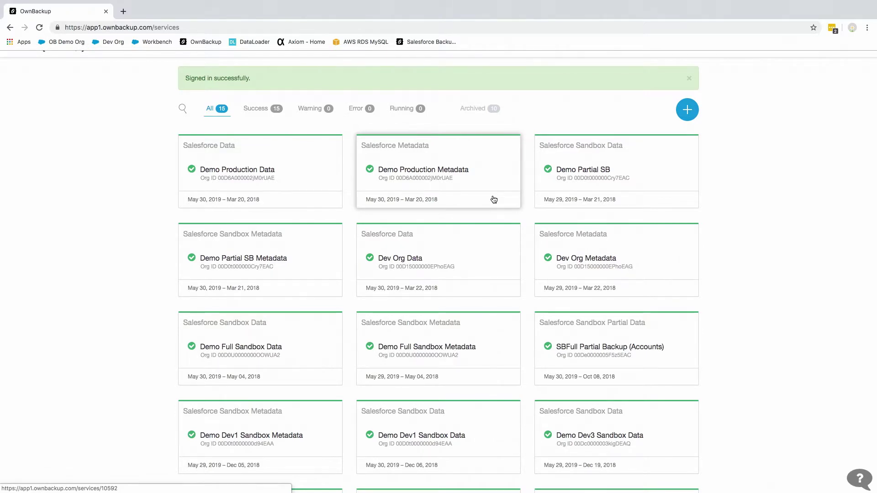
pyautogui.scroll(1, 145, 130)
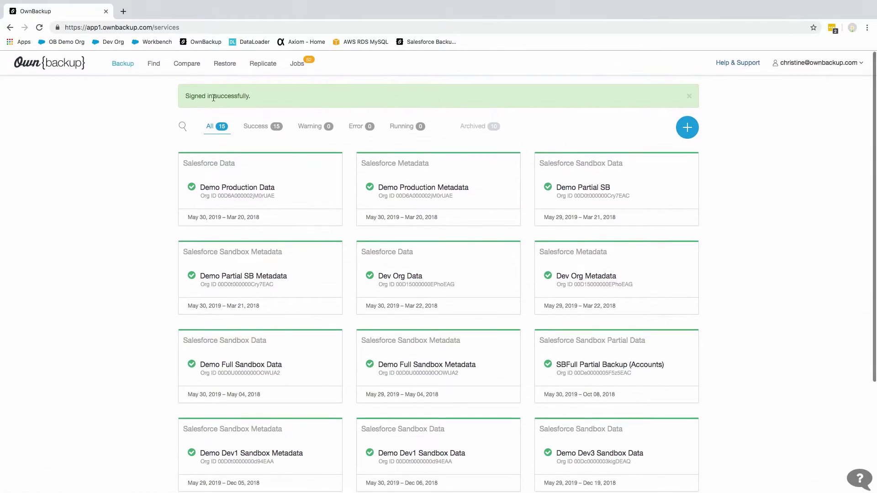
# Step: Start a Data Replicate job with Demo Production Data as the source service
pyautogui.click(257, 68)
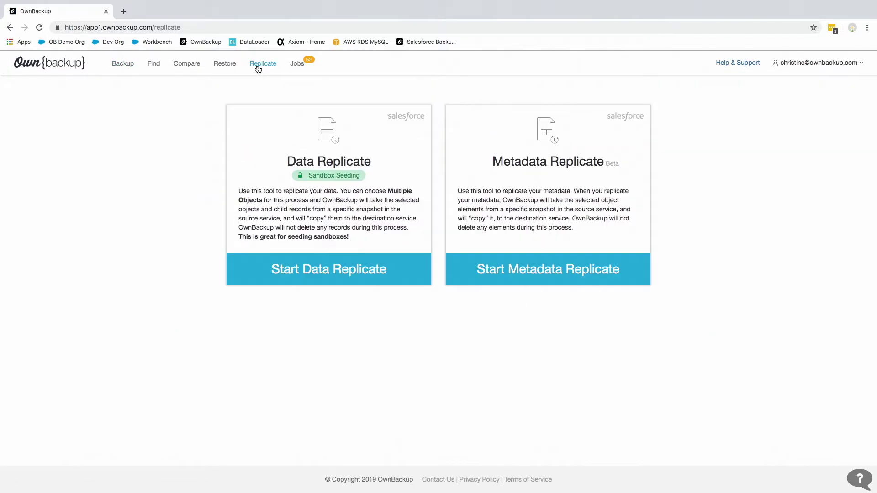
pyautogui.click(336, 162)
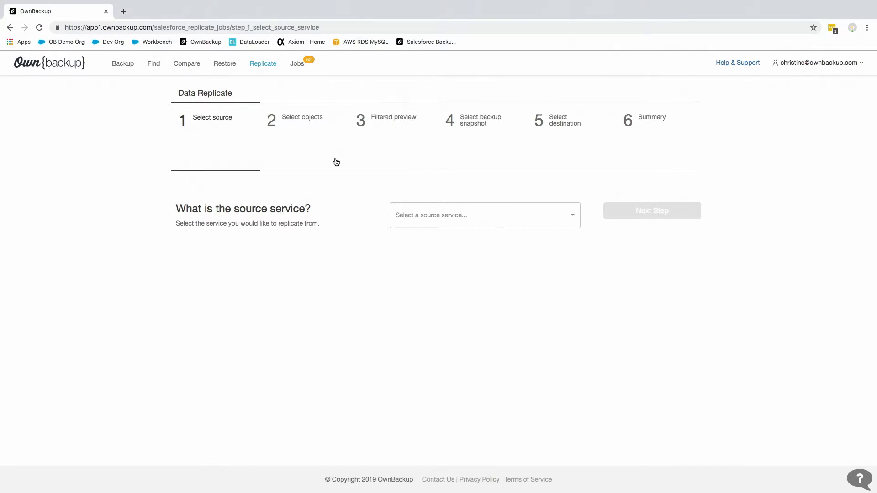
pyautogui.click(446, 215)
pyautogui.click(461, 274)
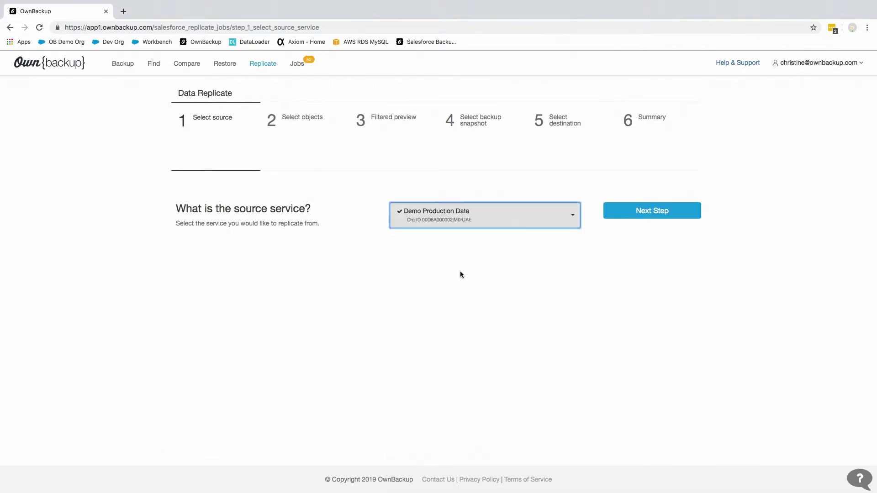
pyautogui.click(644, 218)
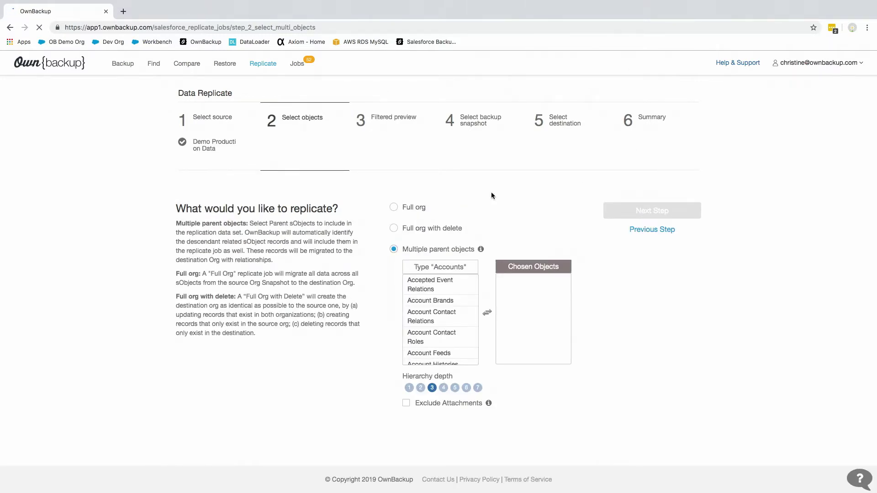
# Step: Choose Accounts as the parent object to replicate and exclude attachments from the job
pyautogui.click(434, 269)
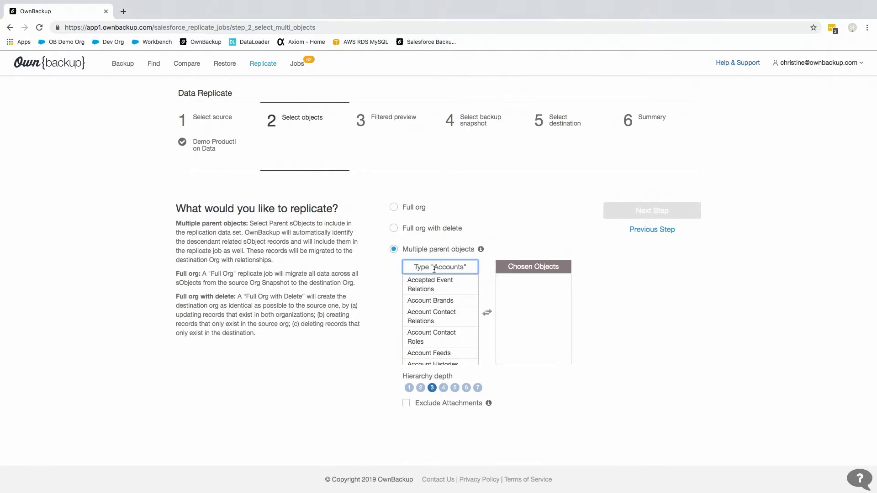
pyautogui.write('Accounts')
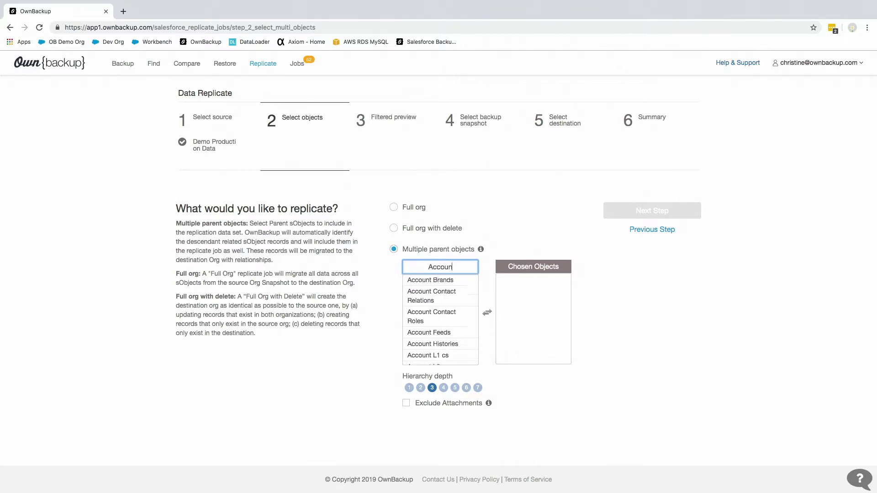
pyautogui.click(445, 279)
pyautogui.click(446, 279)
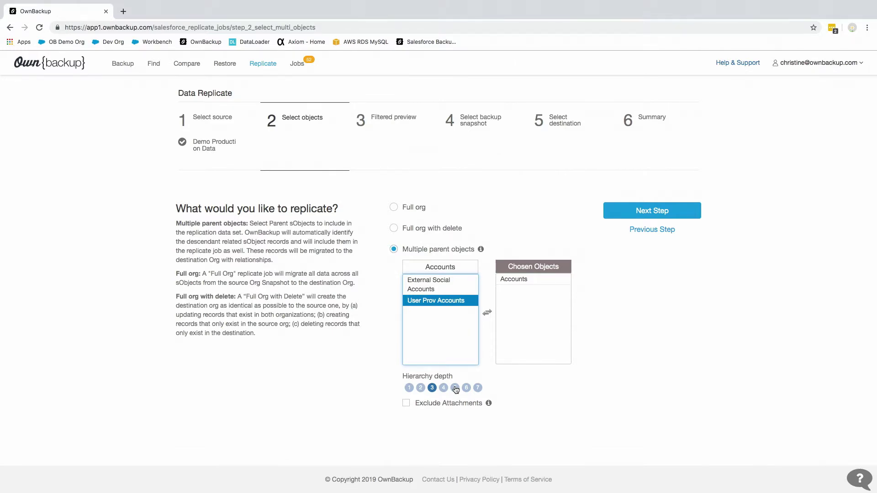
pyautogui.click(549, 278)
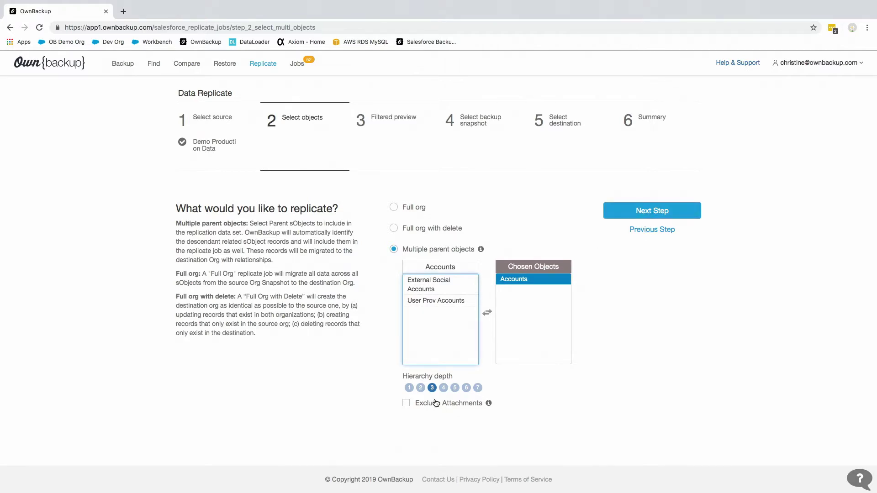
pyautogui.click(406, 403)
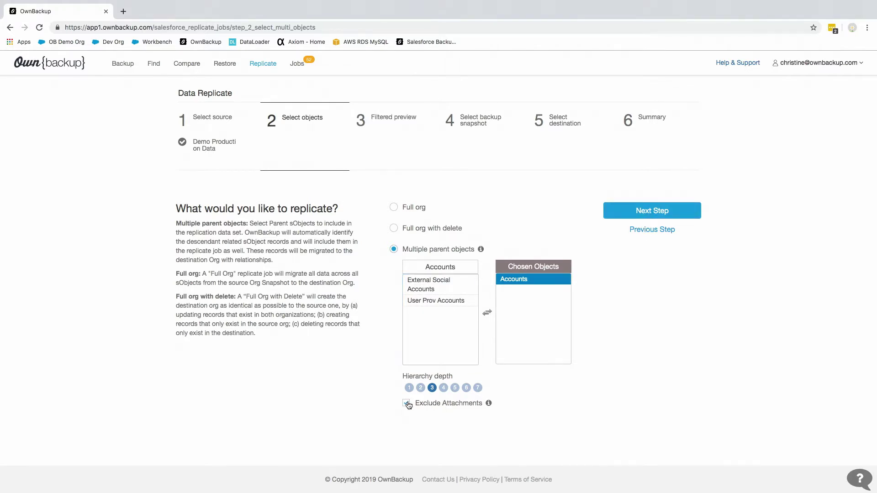
pyautogui.click(642, 214)
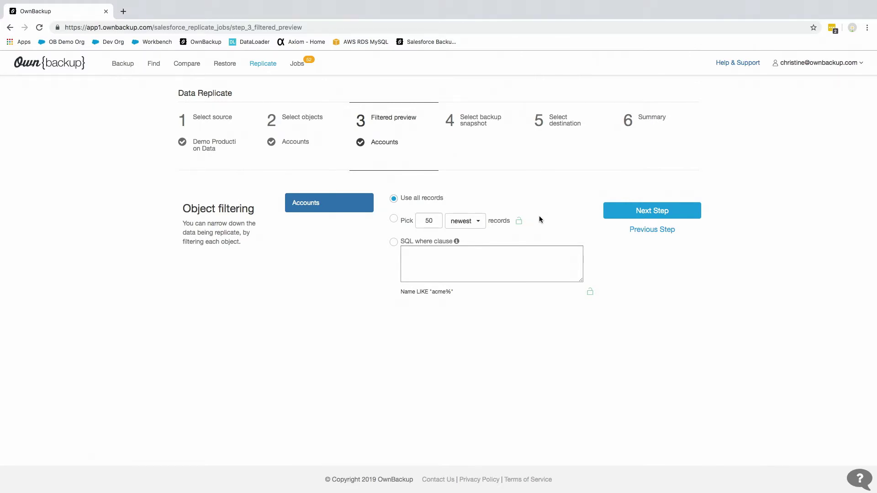
# Step: Try the 50 newest records and SQL where clause filters for Accounts, and return to using all records
pyautogui.click(394, 219)
pyautogui.click(461, 221)
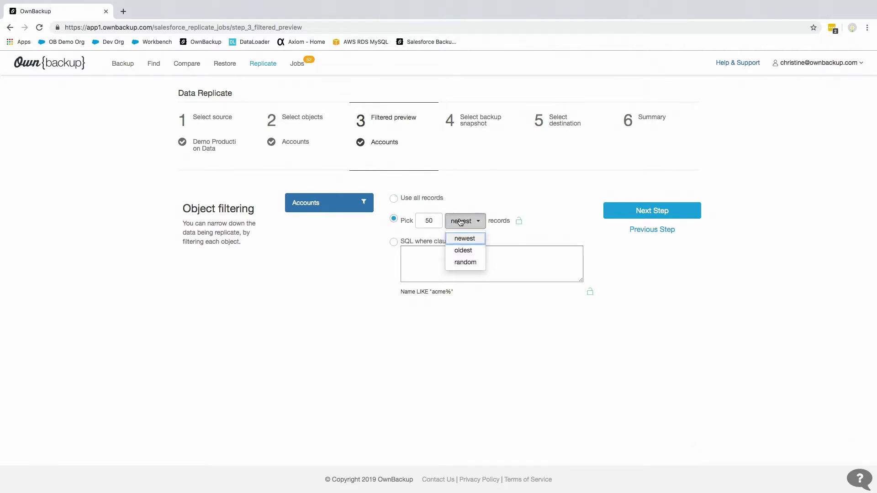
pyautogui.click(460, 222)
pyautogui.click(394, 242)
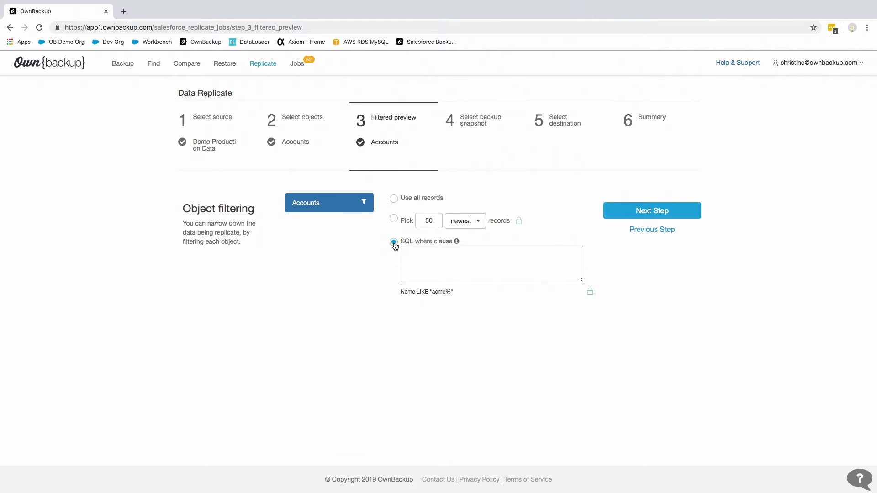
pyautogui.click(394, 198)
# Step: Use the May 30, 2019 (01:20 AM) snapshot with Demo Dev1 Sandbox Data as the destination, and generate the replicate preview
pyautogui.click(635, 209)
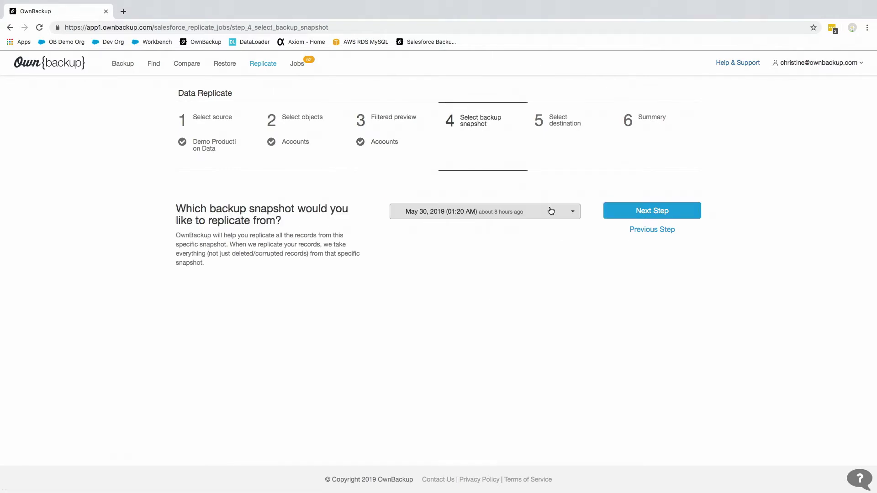
pyautogui.click(633, 215)
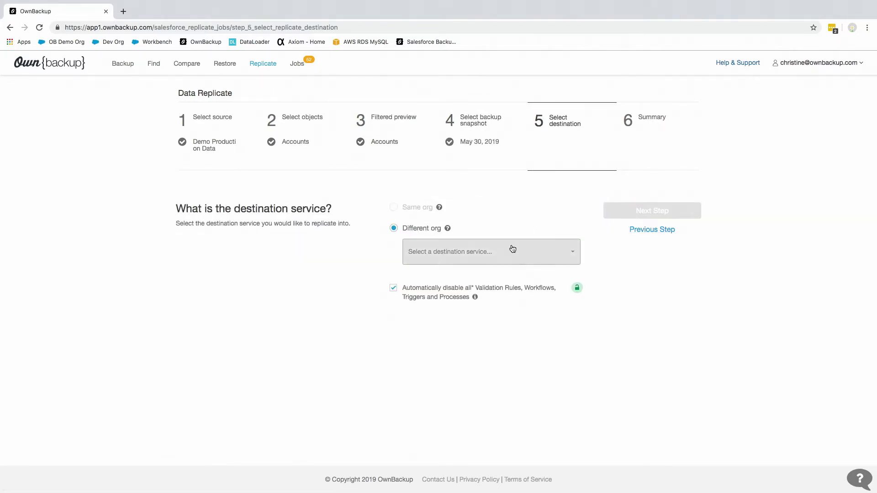
pyautogui.click(512, 249)
pyautogui.click(508, 328)
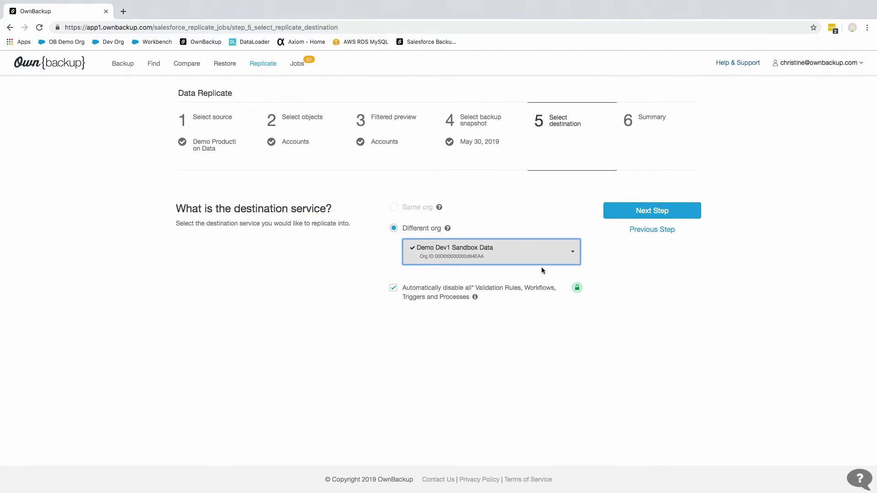
pyautogui.click(635, 214)
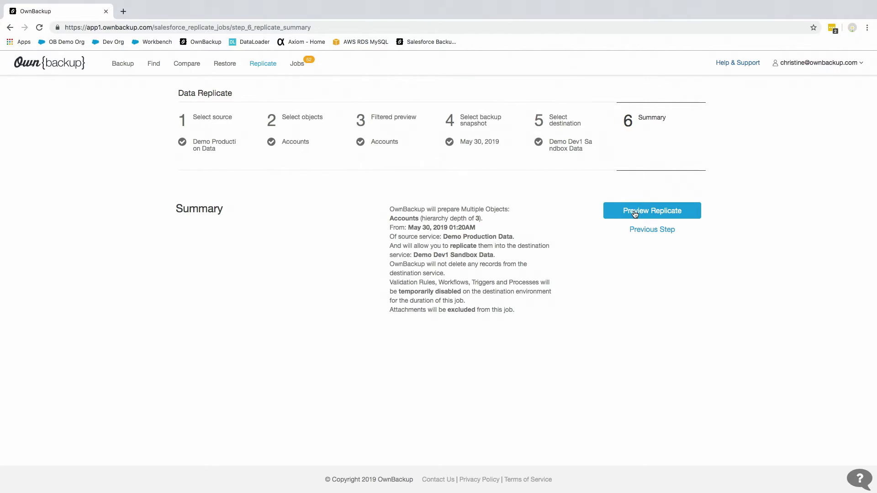
pyautogui.click(635, 213)
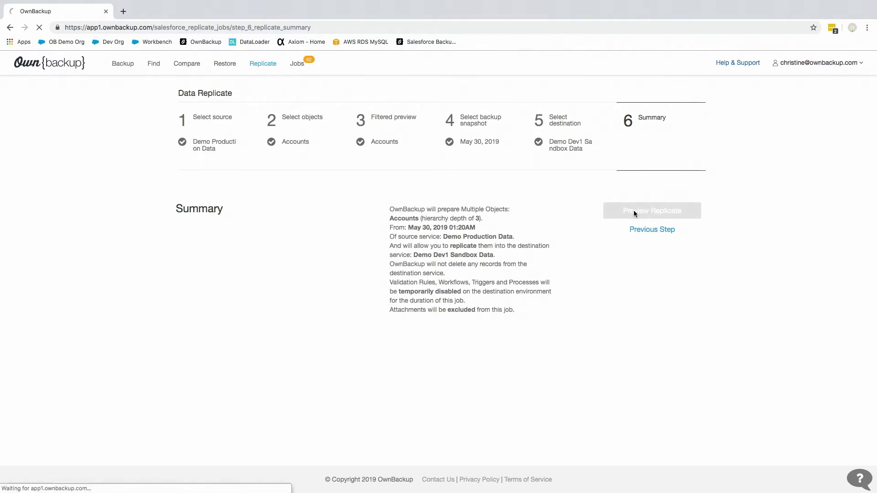
# Step: Open the paused Salesforce Replicate job from about 11 hours ago and examine its Account_L1__c and Contact child records and estimated size
pyautogui.click(200, 147)
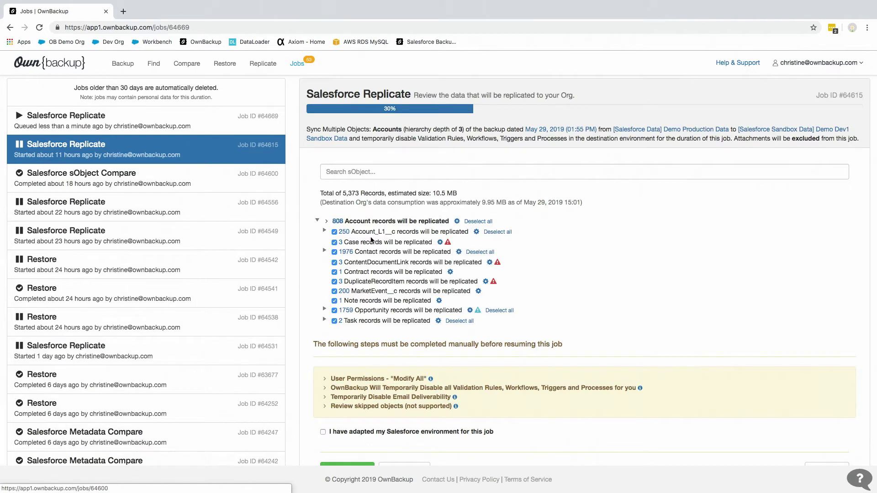
pyautogui.click(325, 230)
pyautogui.click(324, 260)
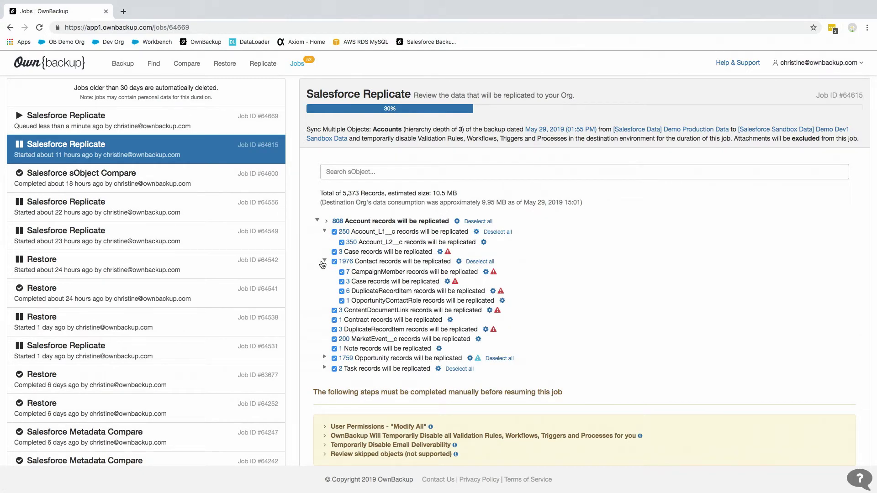
pyautogui.moveTo(459, 193); pyautogui.dragTo(434, 191)
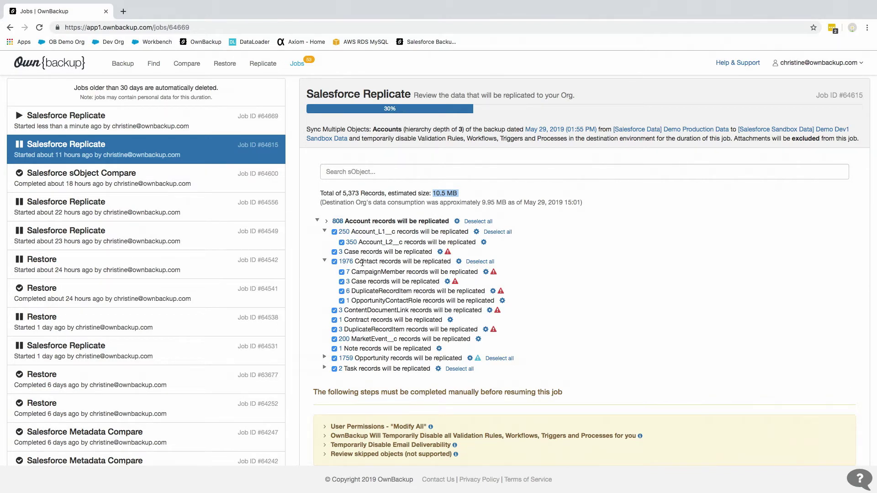
# Step: Enable anonymization for the job's top-level Contact records and save the setting
pyautogui.click(458, 262)
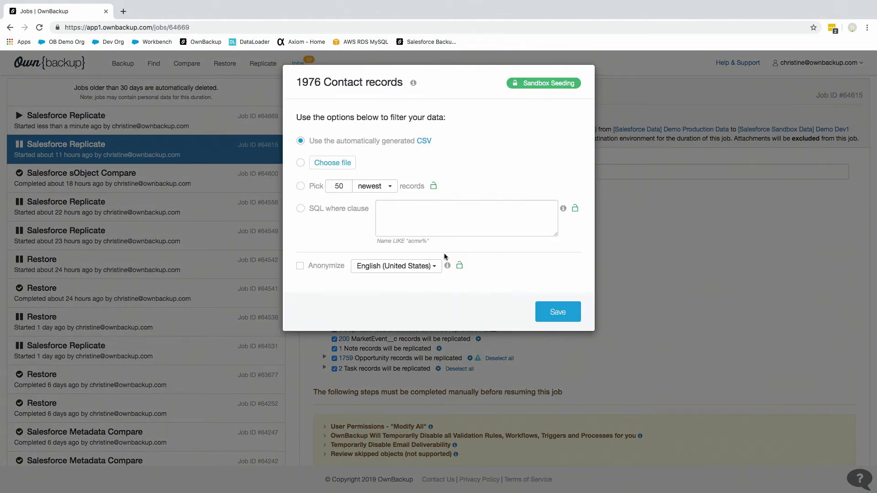
pyautogui.click(300, 266)
pyautogui.click(574, 317)
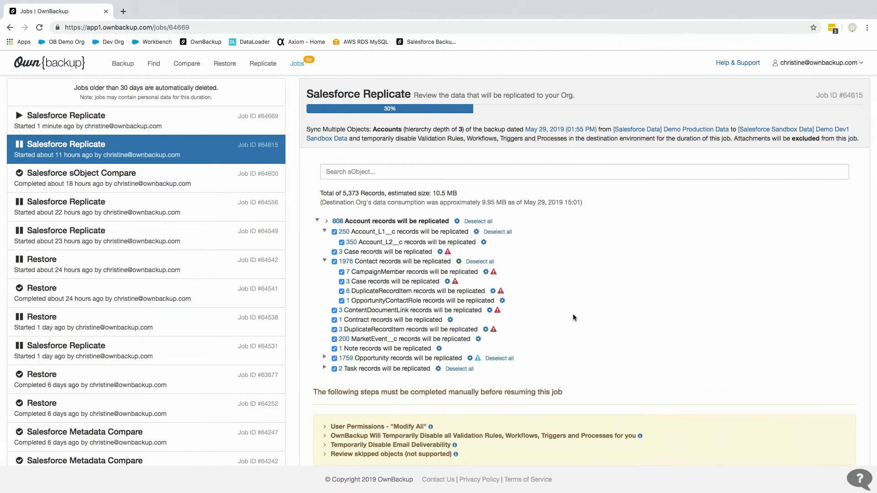
# Step: Try to start the replicate job without a preview
pyautogui.scroll(-2, 572, 314)
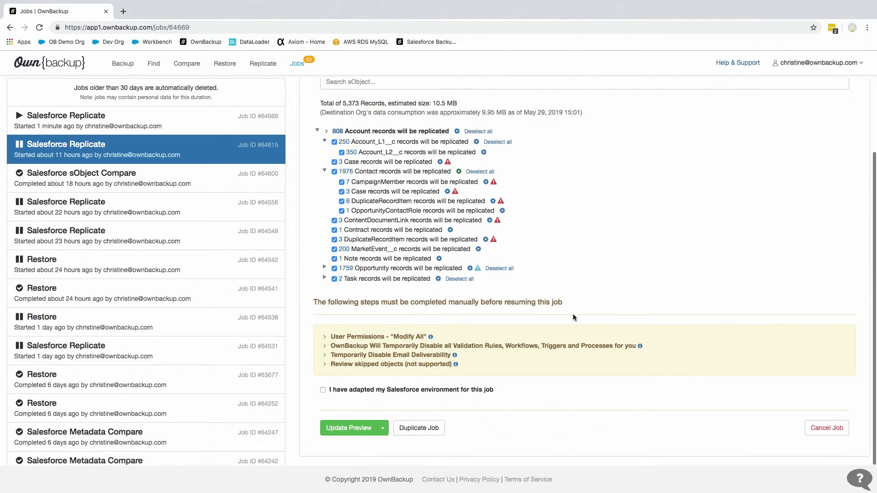
pyautogui.click(385, 431)
pyautogui.click(378, 446)
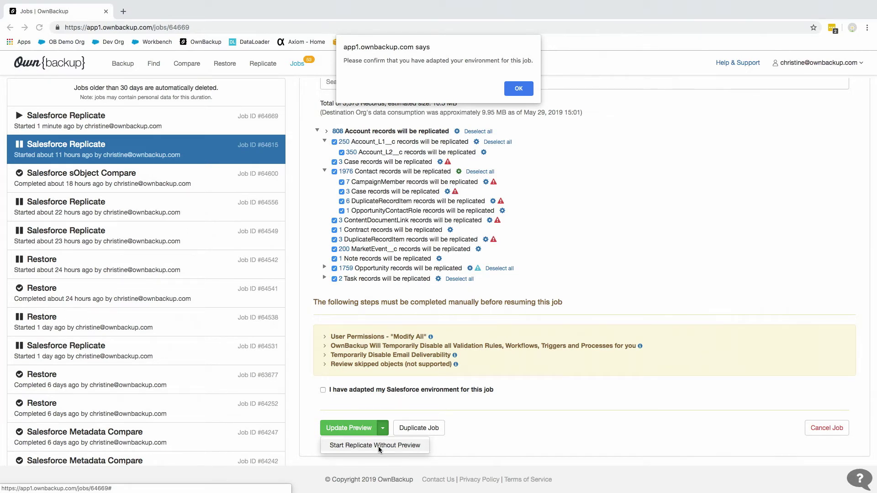
pyautogui.click(519, 89)
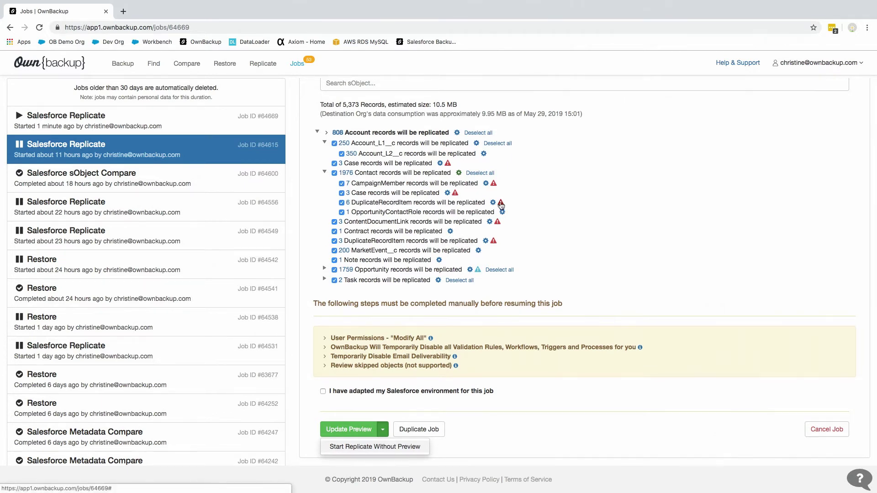
# Step: Limit the Contact records to the 50 newest and save the filter
pyautogui.scroll(2, 445, 237)
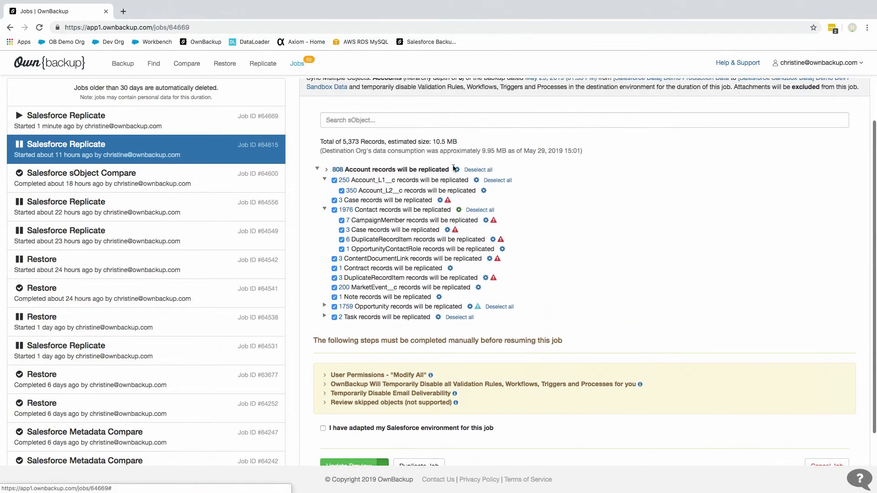
pyautogui.click(458, 211)
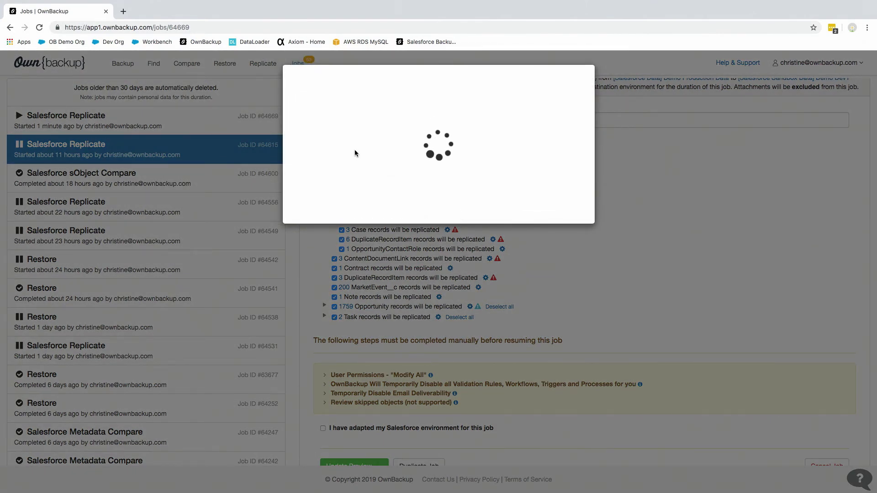
pyautogui.click(301, 186)
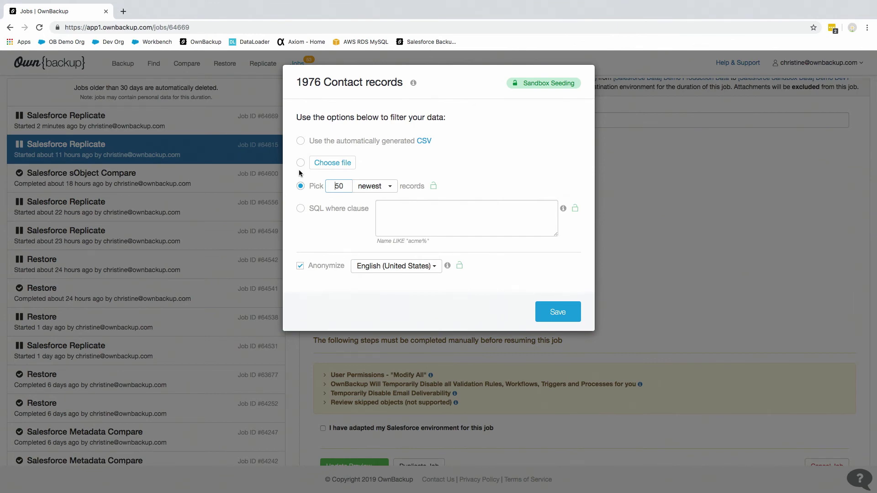
pyautogui.click(555, 314)
pyautogui.scroll(-2, 550, 313)
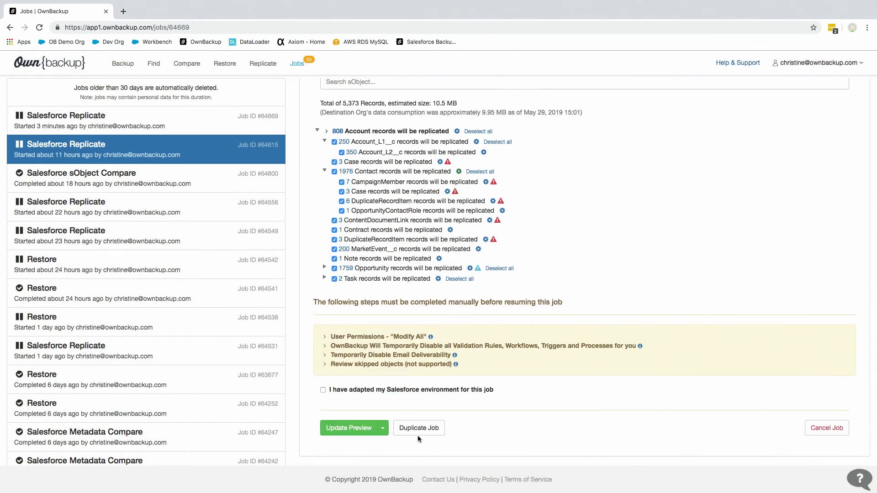